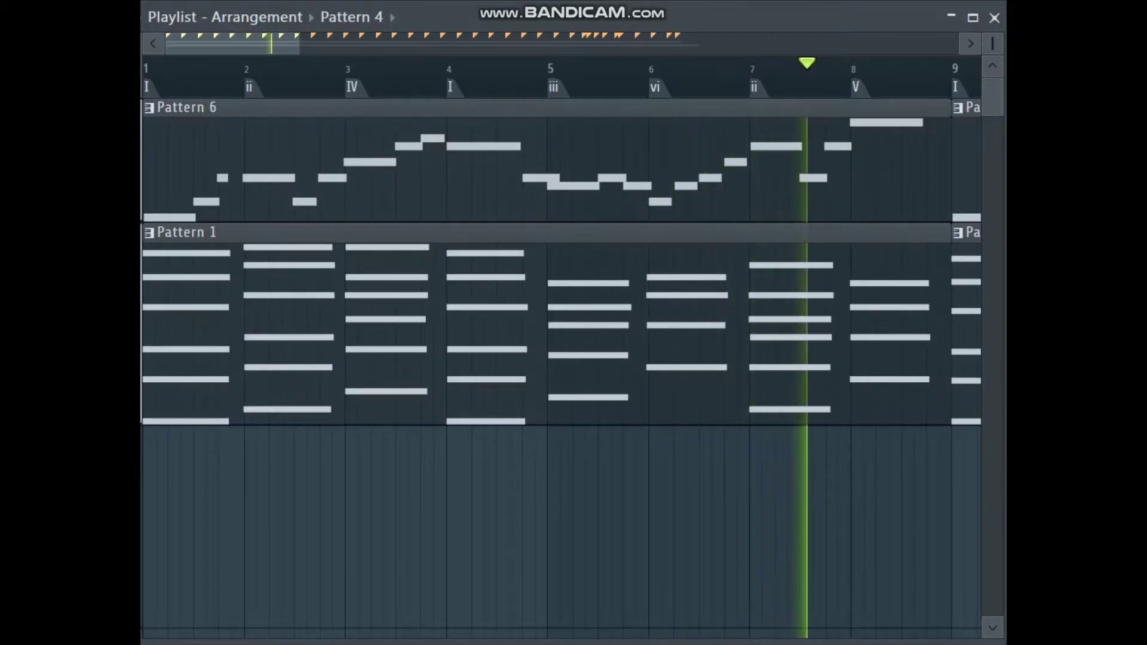
Step: Stop the Pattern 1 playback, play the Pattern 2 section from bar 9 into bar 16, and stop again
{"action": "key", "text": "space"}
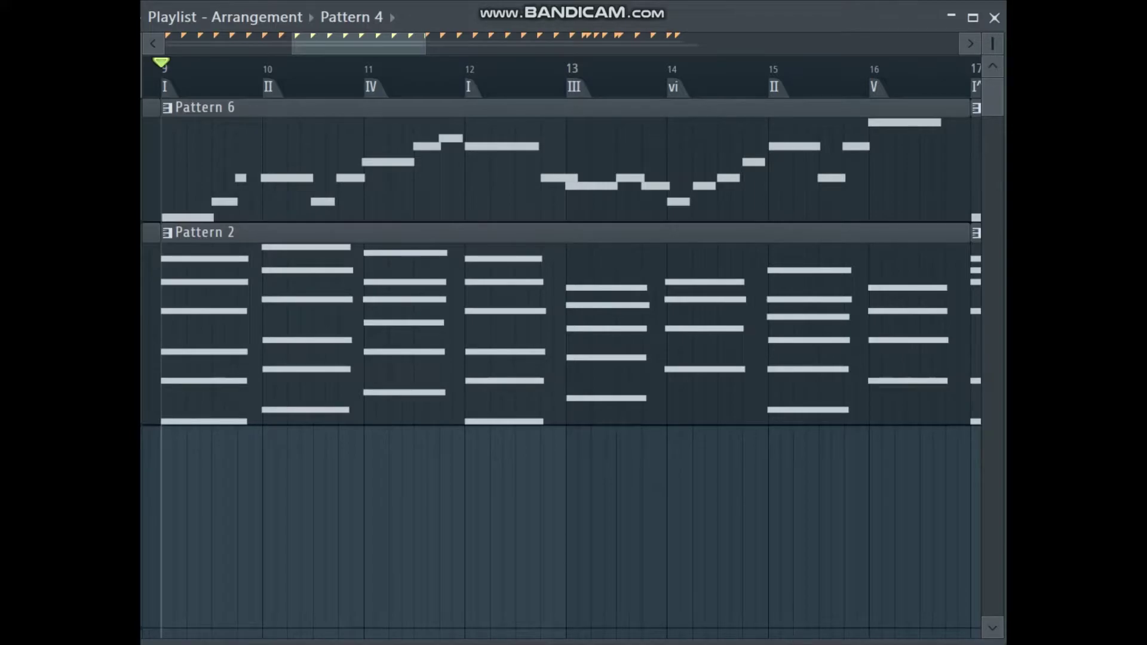
{"action": "key", "text": "KP_Multiply"}
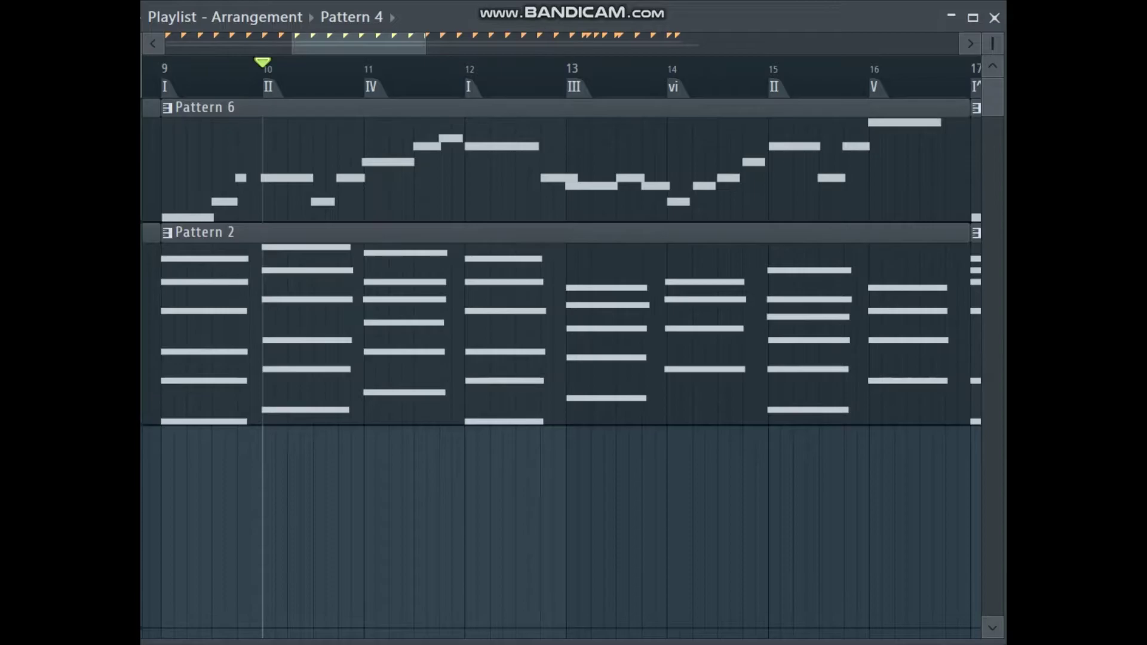
{"action": "key", "text": "/"}
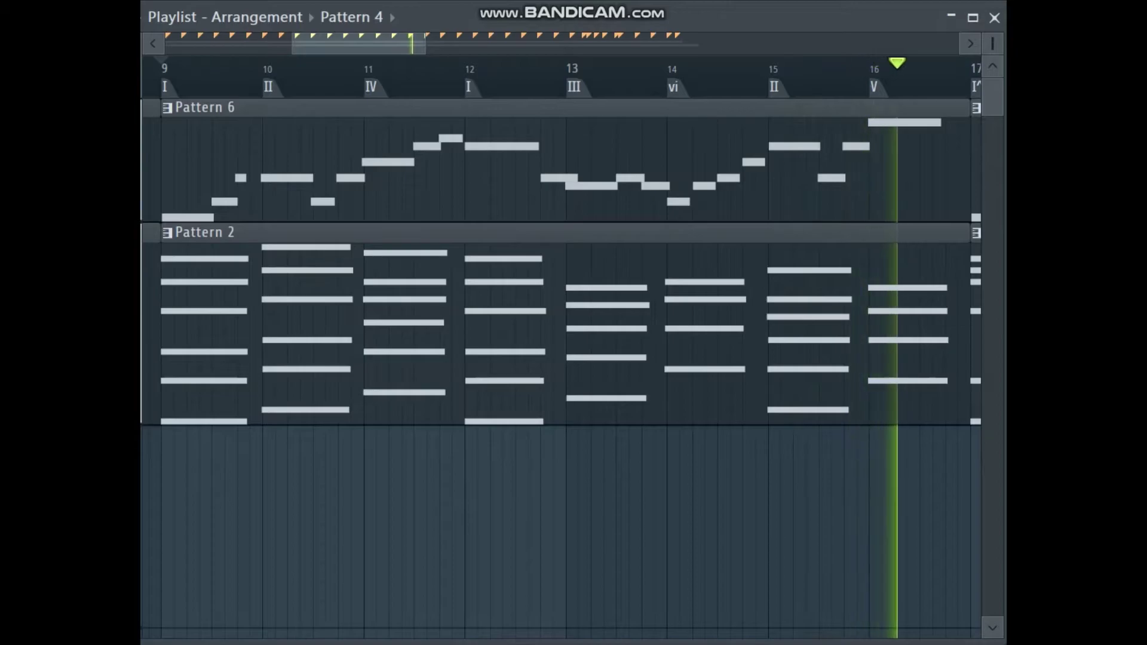
{"action": "key", "text": "space"}
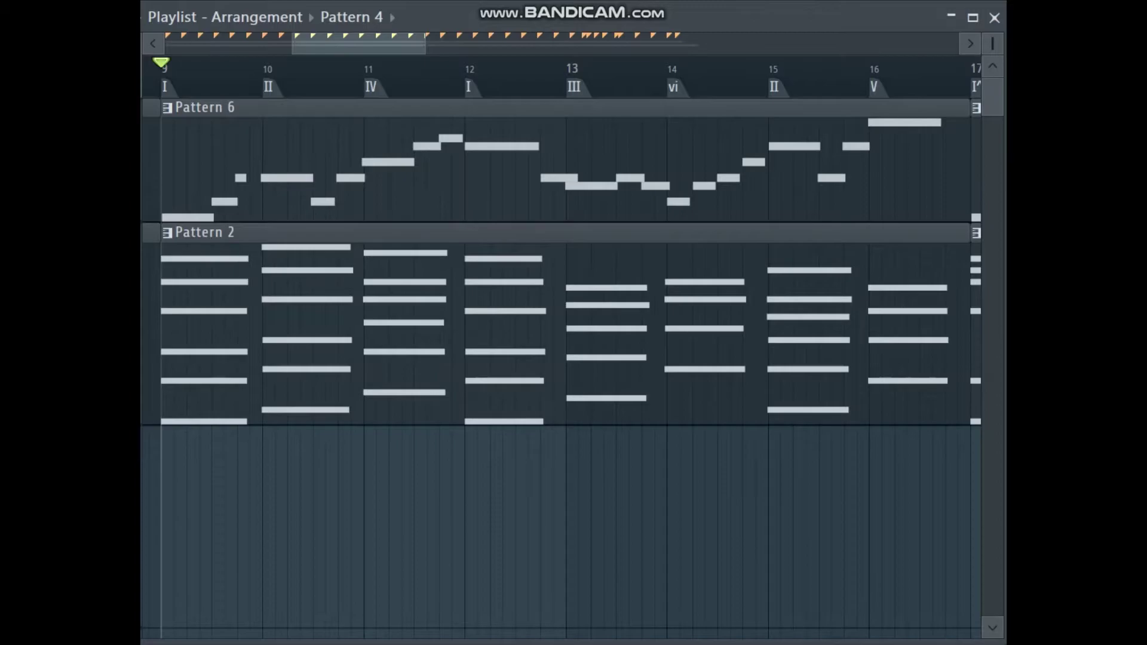
Step: Play the second half of the Pattern 1 section from the iii chord at bar 5 to bar 8, and stop
{"action": "scroll", "coordinate": [491, 323], "scroll_direction": "down", "scroll_amount": 4}
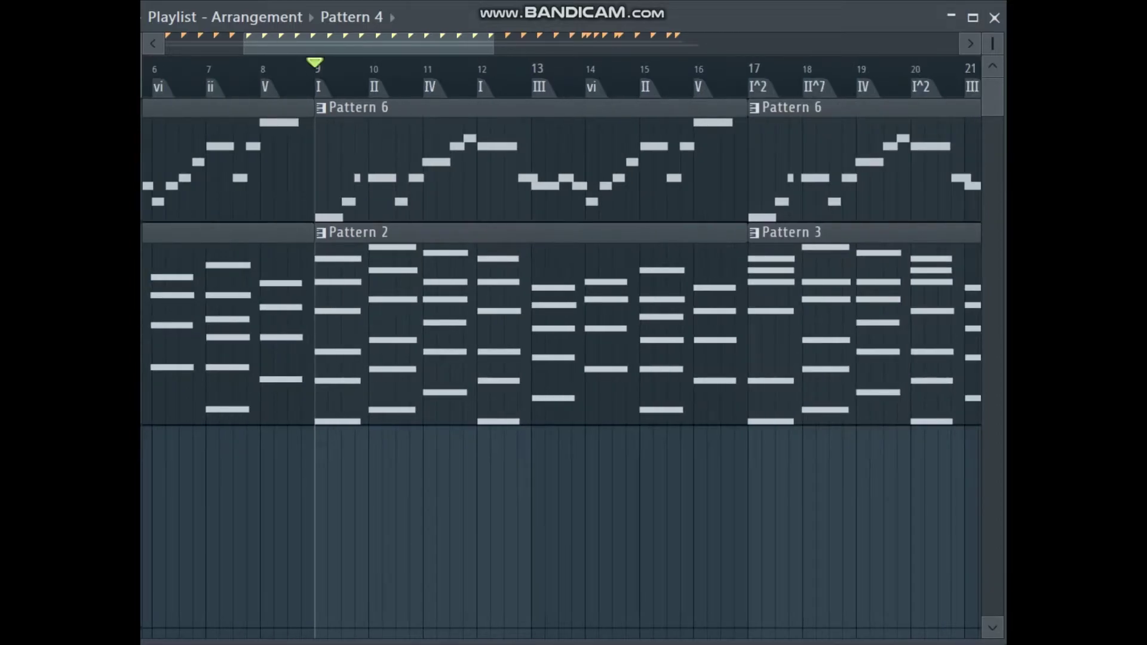
{"action": "scroll", "coordinate": [561, 367], "scroll_direction": "left", "scroll_amount": 3}
{"action": "left_click", "coordinate": [359, 64]}
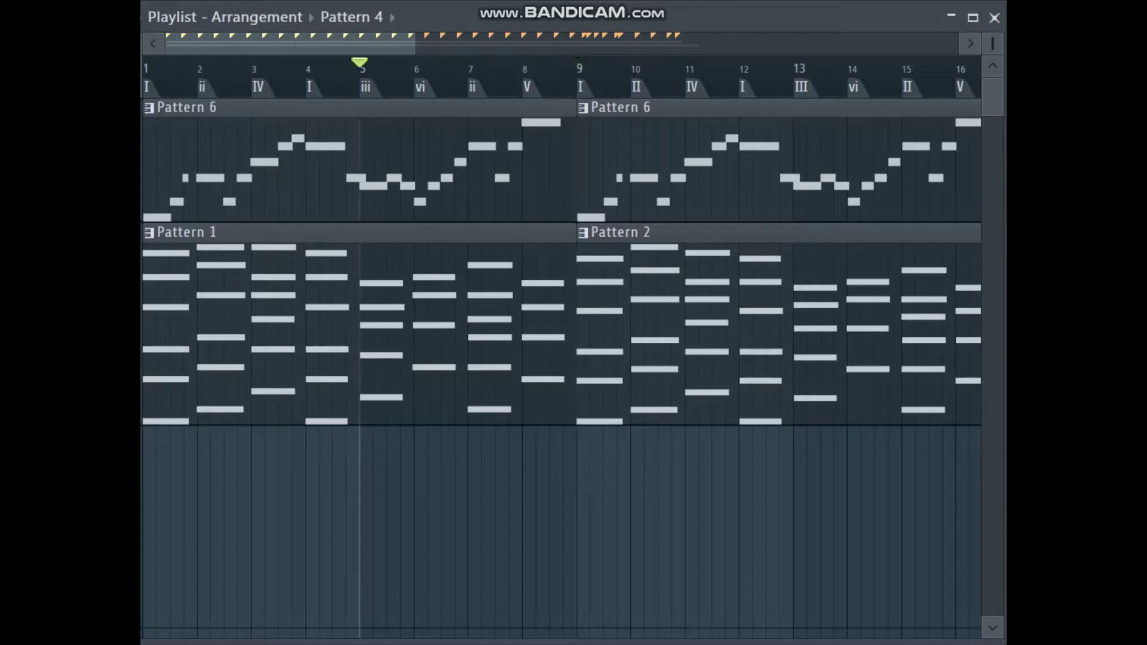
{"action": "key", "text": "space"}
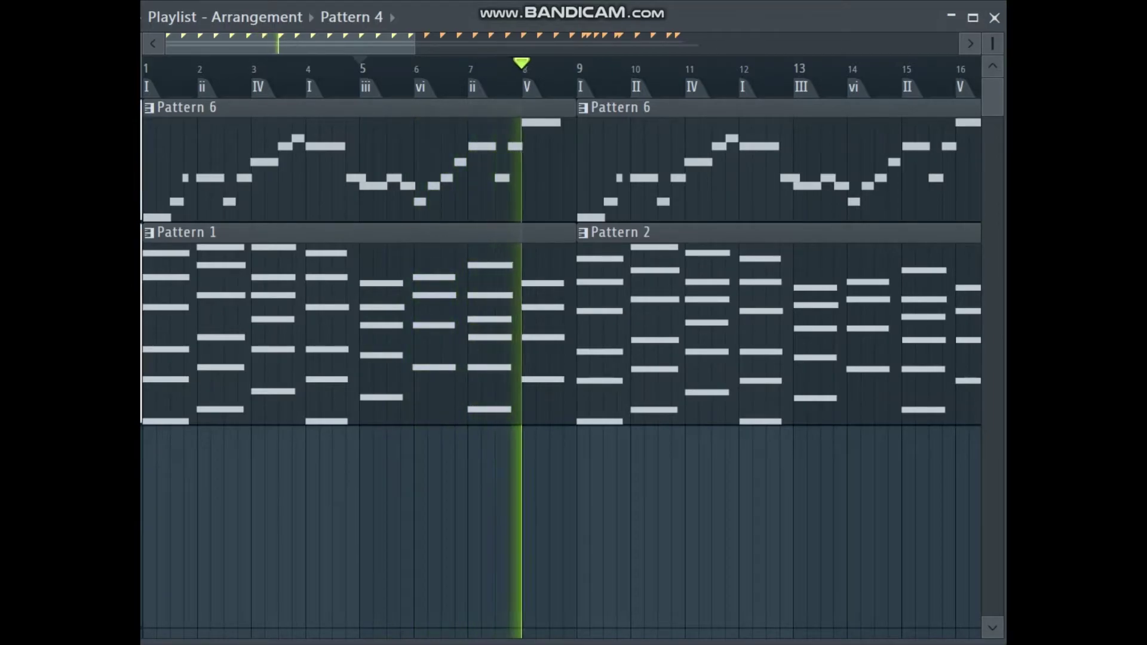
{"action": "key", "text": "space"}
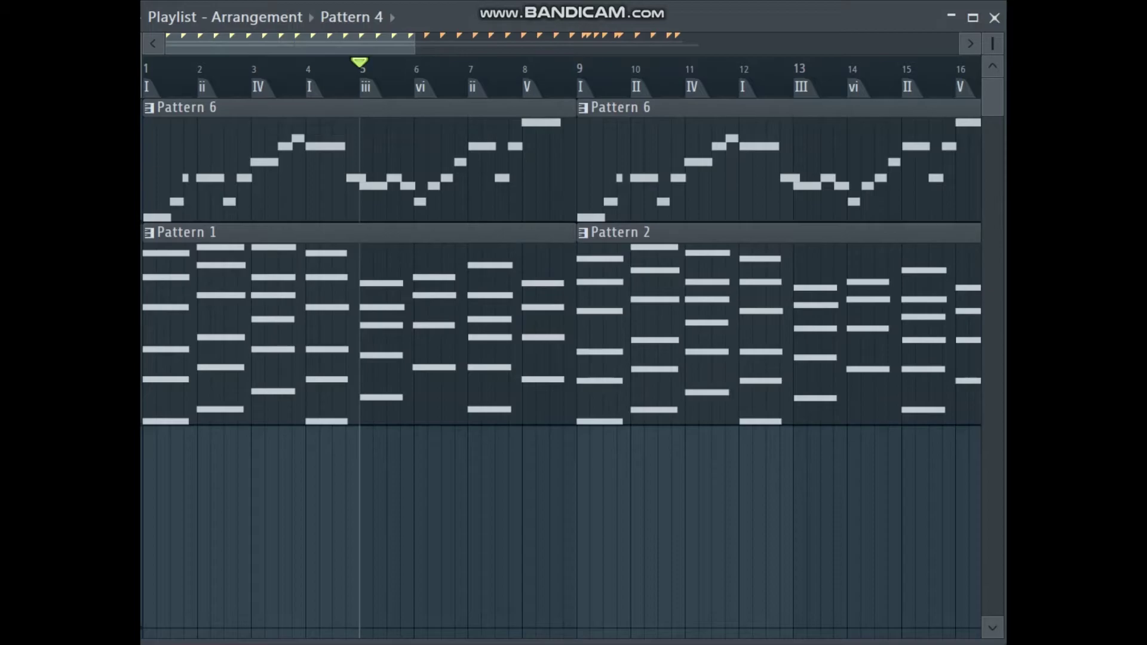
Step: Play the second half of the Pattern 2 section from the III chord at bar 13 to bar 16, and stop
{"action": "left_click", "coordinate": [793, 67]}
{"action": "key", "text": "space"}
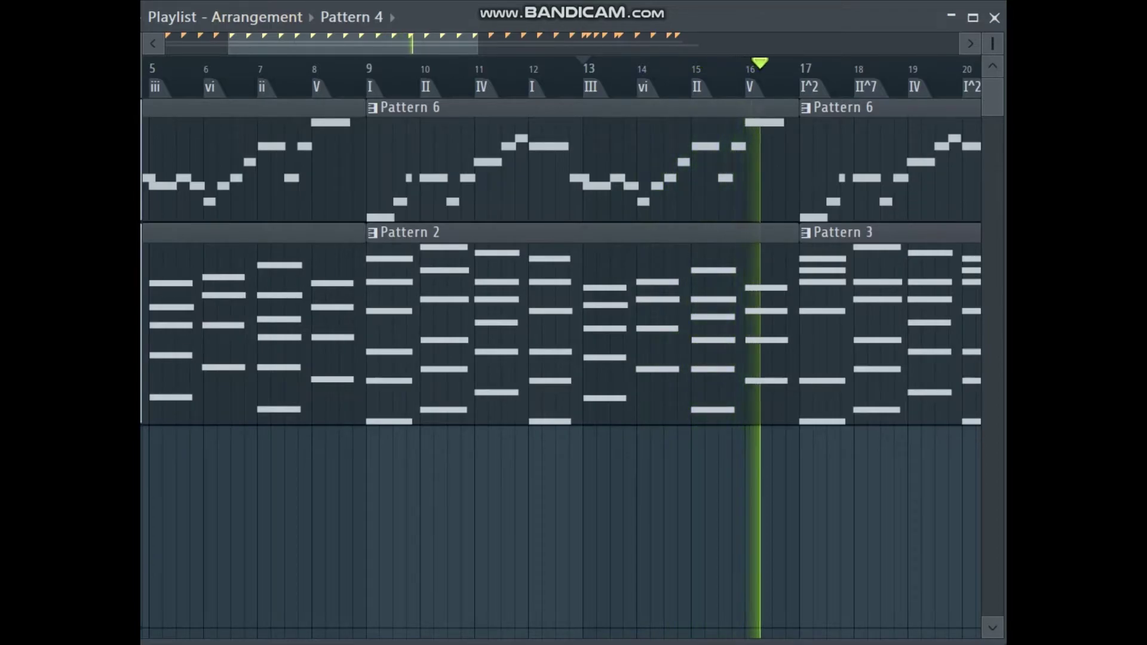
{"action": "key", "text": "space"}
Step: Place the playhead on the II chord at bar 15 and dismiss the Dinner alarm
{"action": "scroll", "coordinate": [717, 323], "scroll_direction": "up", "scroll_amount": 1}
{"action": "scroll", "coordinate": [569, 358], "scroll_direction": "up", "scroll_amount": 1}
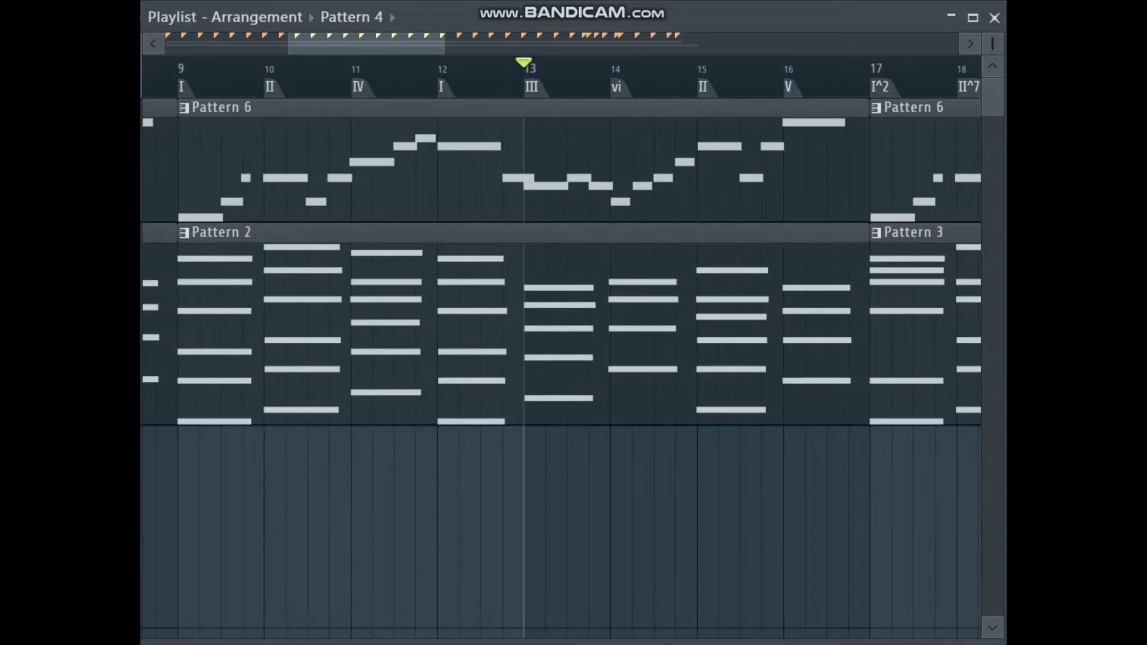
{"action": "scroll", "coordinate": [562, 359], "scroll_direction": "down", "scroll_amount": 2}
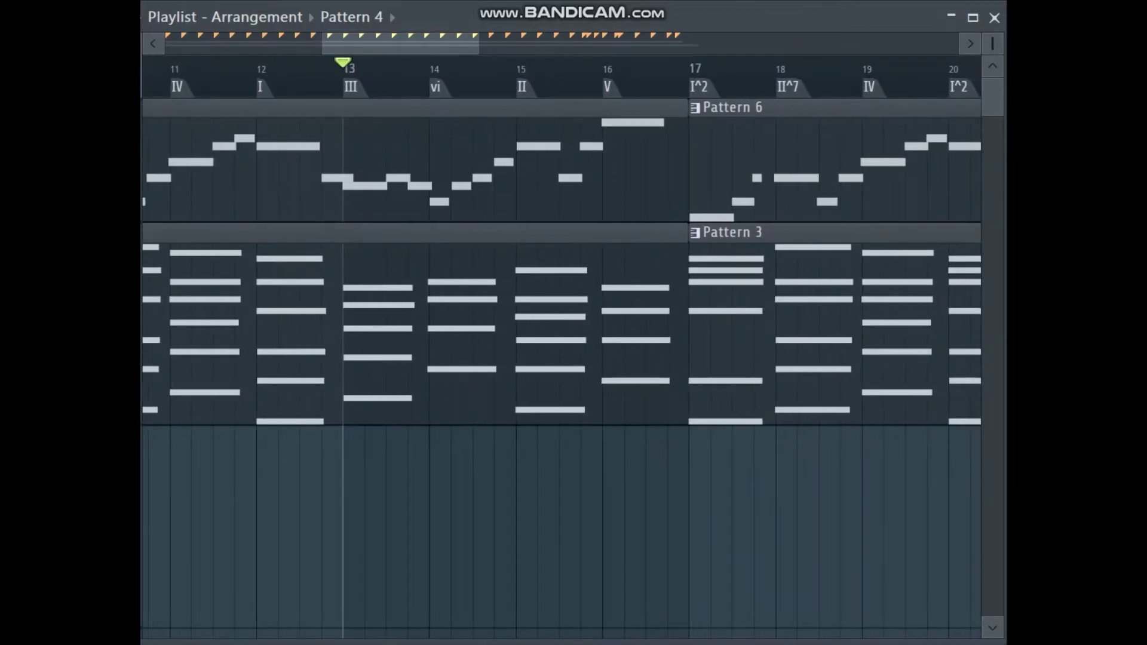
{"action": "left_click", "coordinate": [516, 66]}
{"action": "scroll", "coordinate": [562, 358], "scroll_direction": "right", "scroll_amount": 1}
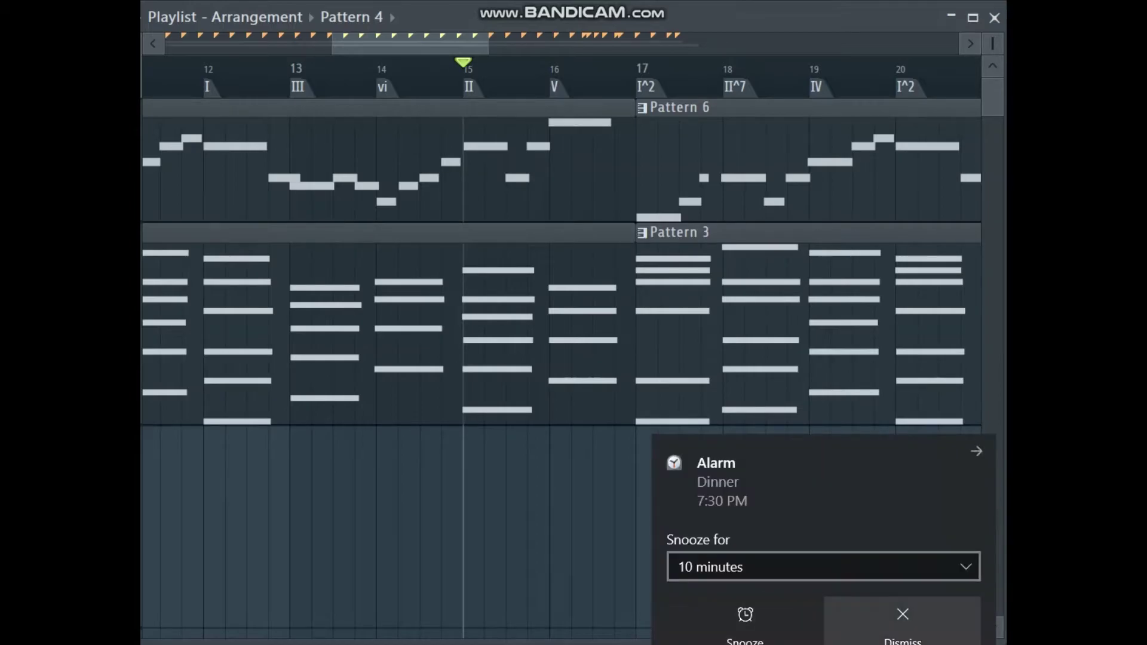
{"action": "left_click", "coordinate": [902, 622]}
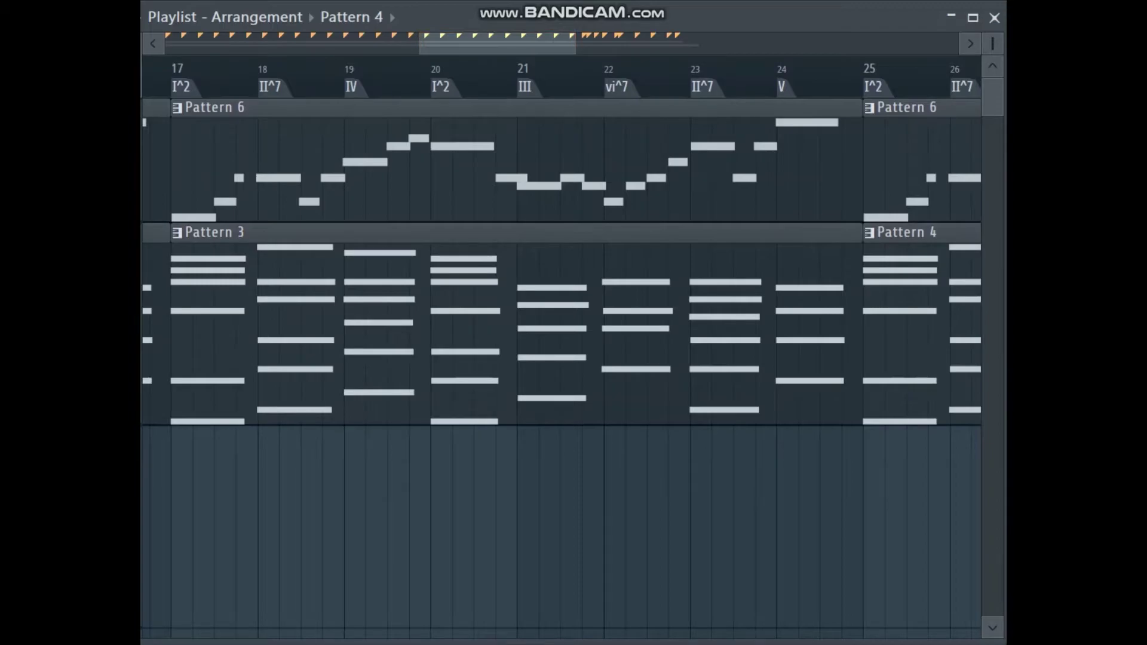
Step: Play the Pattern 3 section from the I^2 chord at bar 17 to the end of bar 23, and stop
{"action": "key", "text": "Page_Up"}
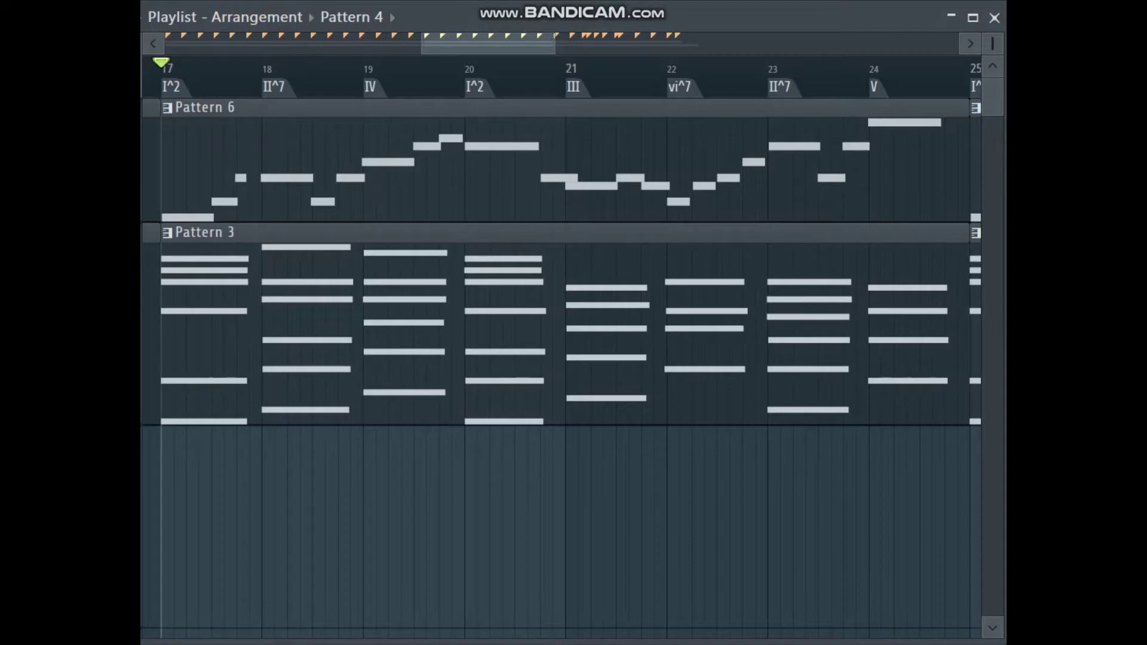
{"action": "key", "text": "space"}
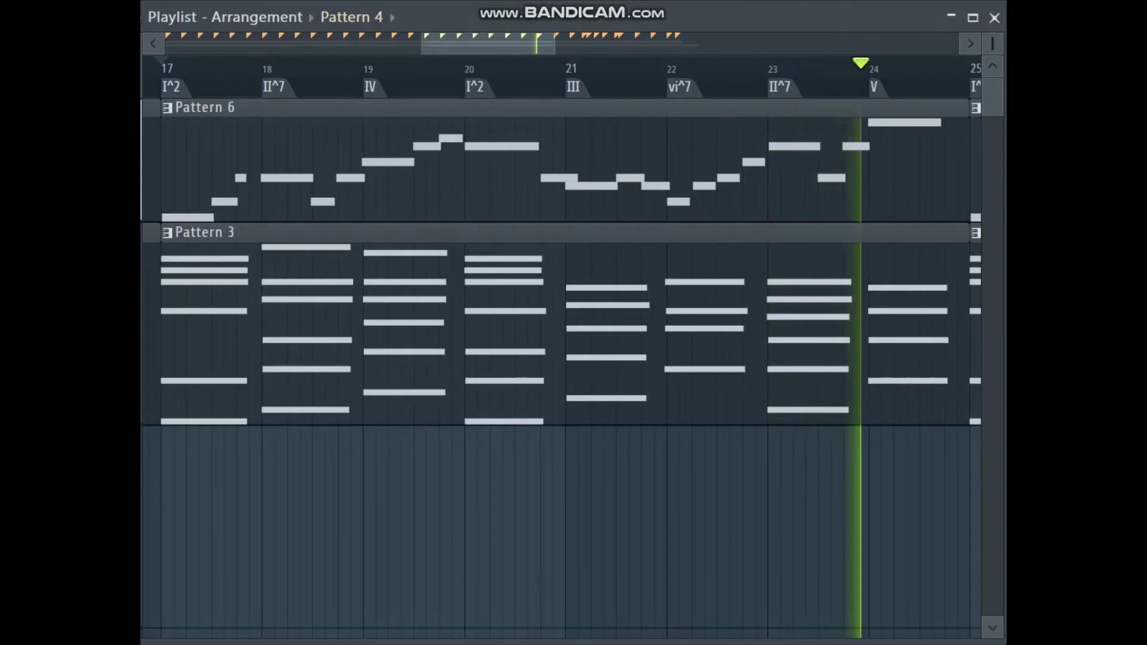
{"action": "key", "text": "space"}
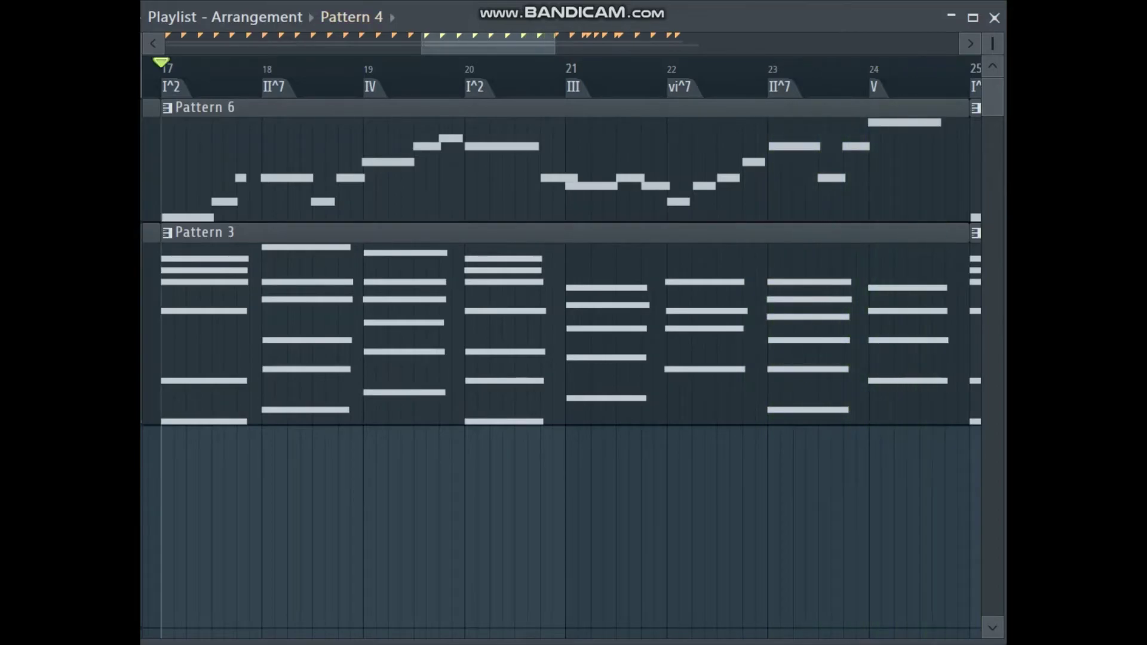
Step: Play the plain vi chord at bar 14 in the Pattern 2 section
{"action": "scroll", "coordinate": [561, 368], "scroll_direction": "down", "scroll_amount": 3}
{"action": "scroll", "coordinate": [561, 369], "scroll_direction": "up", "scroll_amount": 2}
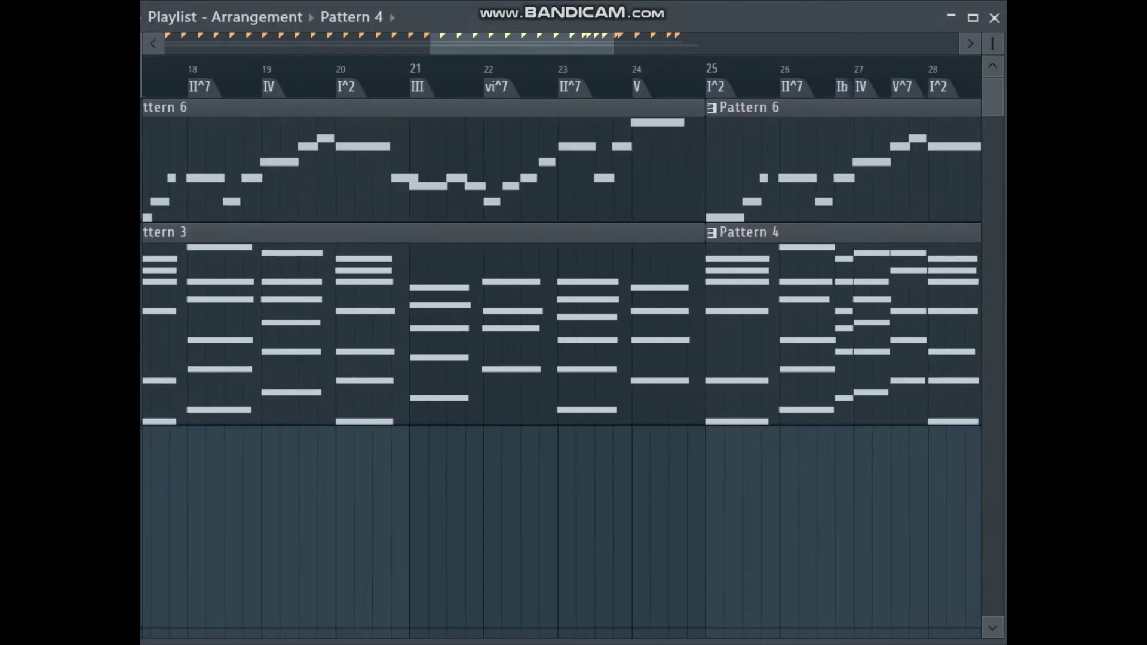
{"action": "left_click", "coordinate": [483, 64]}
{"action": "left_click_drag", "start_coordinate": [521, 44], "coordinate": [423, 43]}
{"action": "left_click", "coordinate": [324, 64]}
{"action": "left_click", "coordinate": [343, 63]}
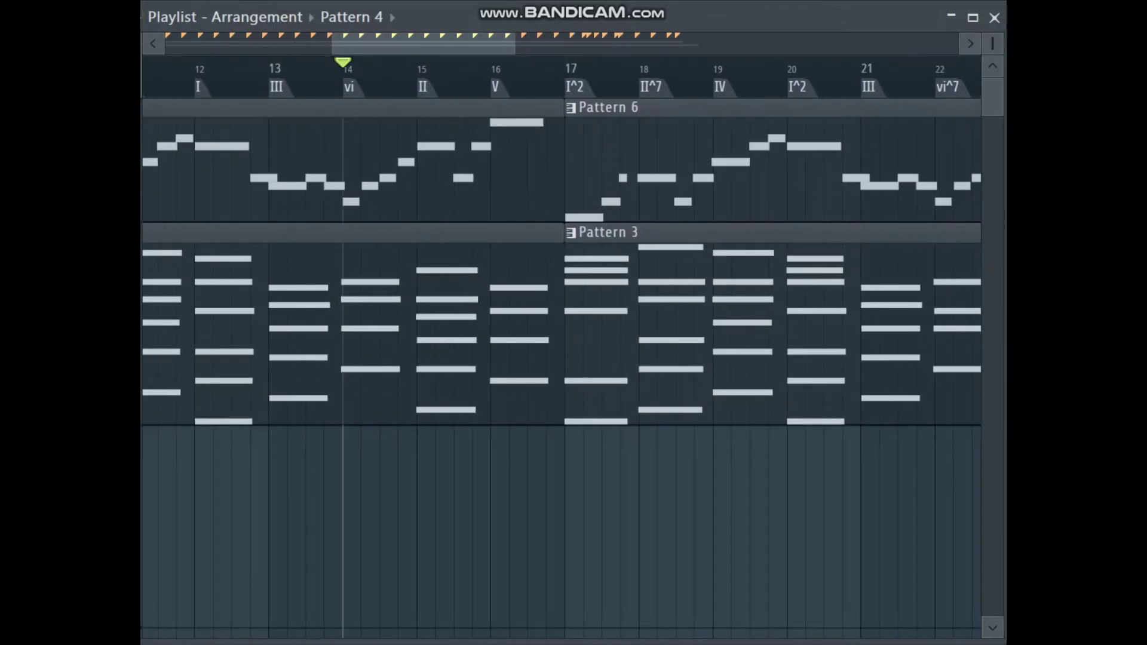
{"action": "key", "text": "space"}
Step: Play the vi^7 chord at bar 22 in the Pattern 3 section for comparison, and stop
{"action": "left_click_drag", "start_coordinate": [423, 44], "coordinate": [493, 44]}
{"action": "left_click", "coordinate": [616, 63]}
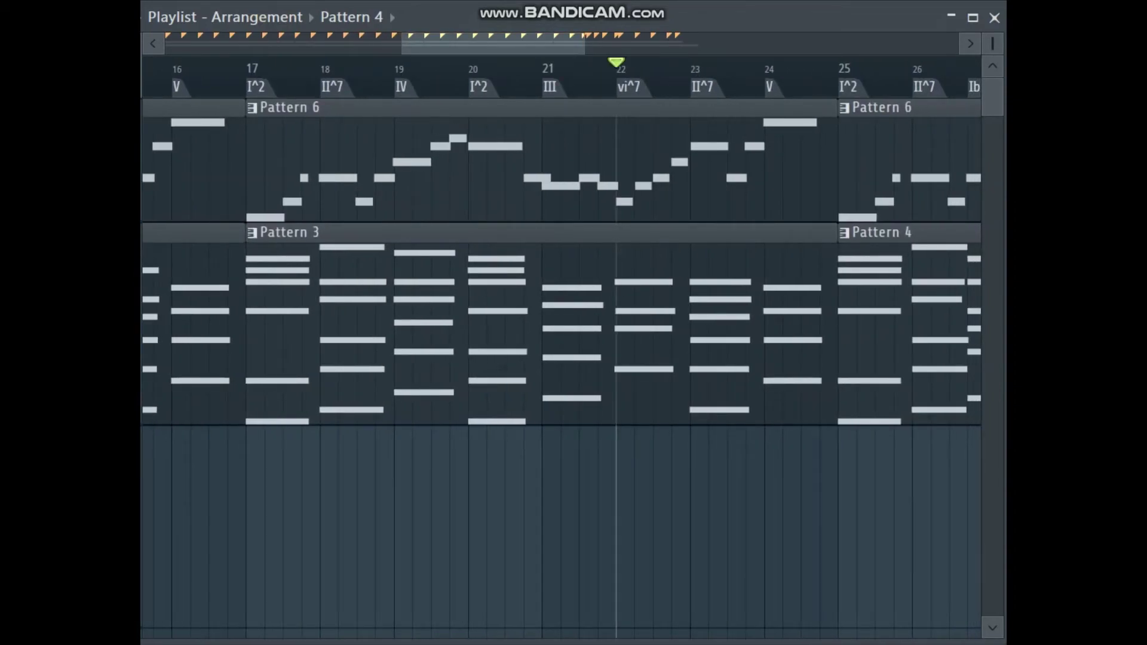
{"action": "key", "text": "space"}
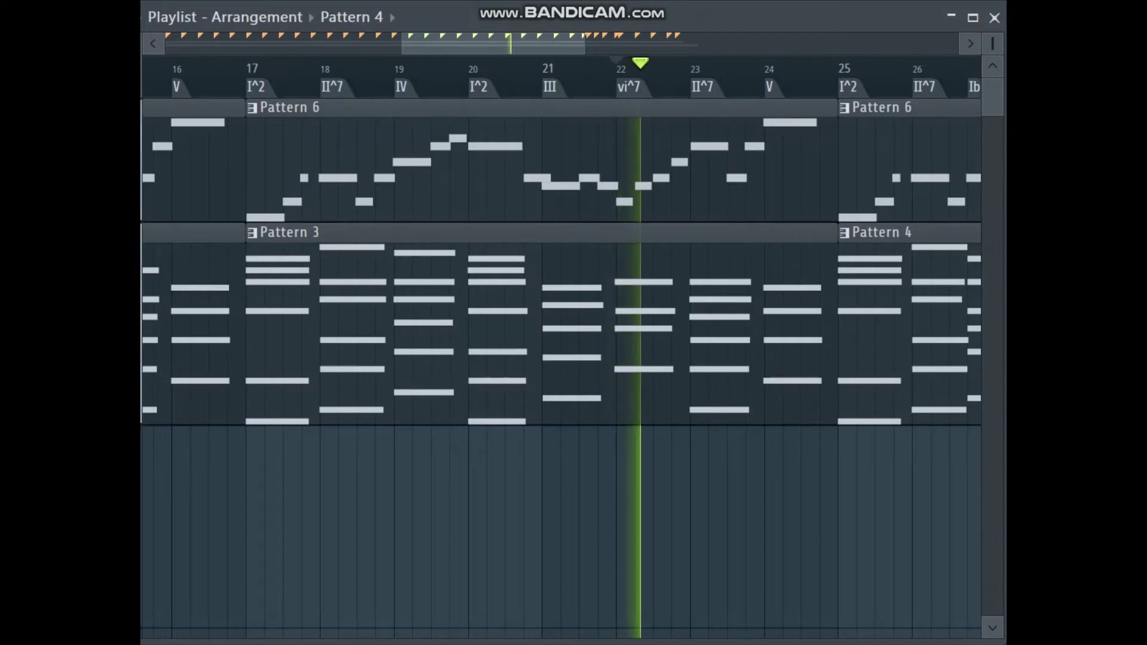
{"action": "key", "text": "space"}
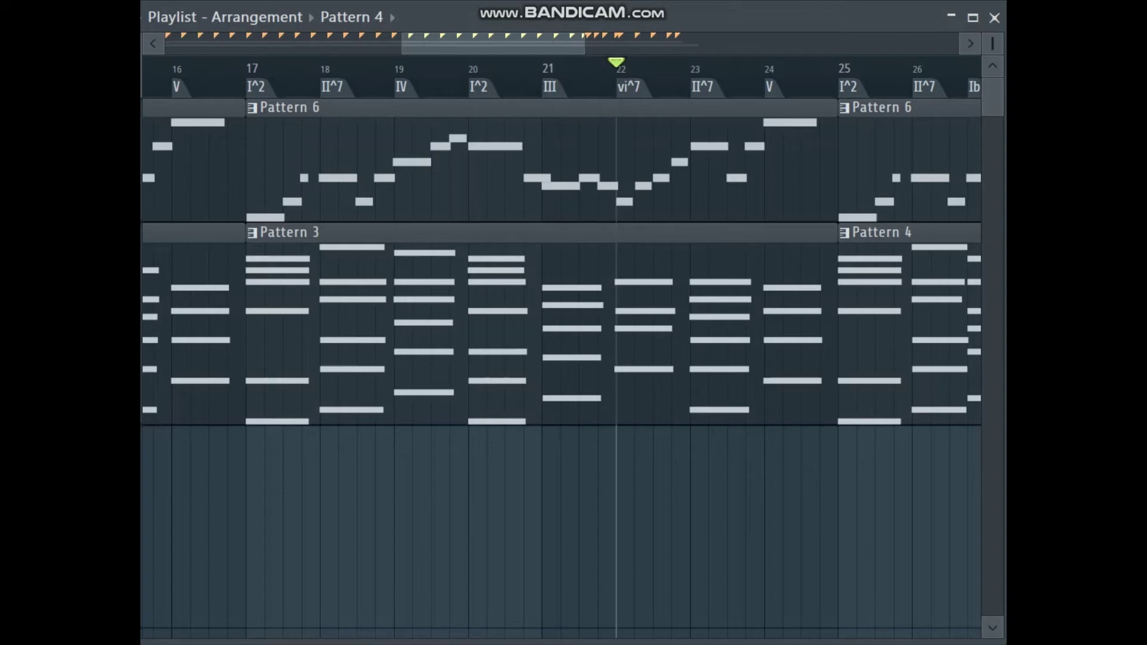
Step: Place the playhead at bar 25, at the start of the Pattern 4 section
{"action": "scroll", "coordinate": [560, 368], "scroll_direction": "right", "scroll_amount": 4}
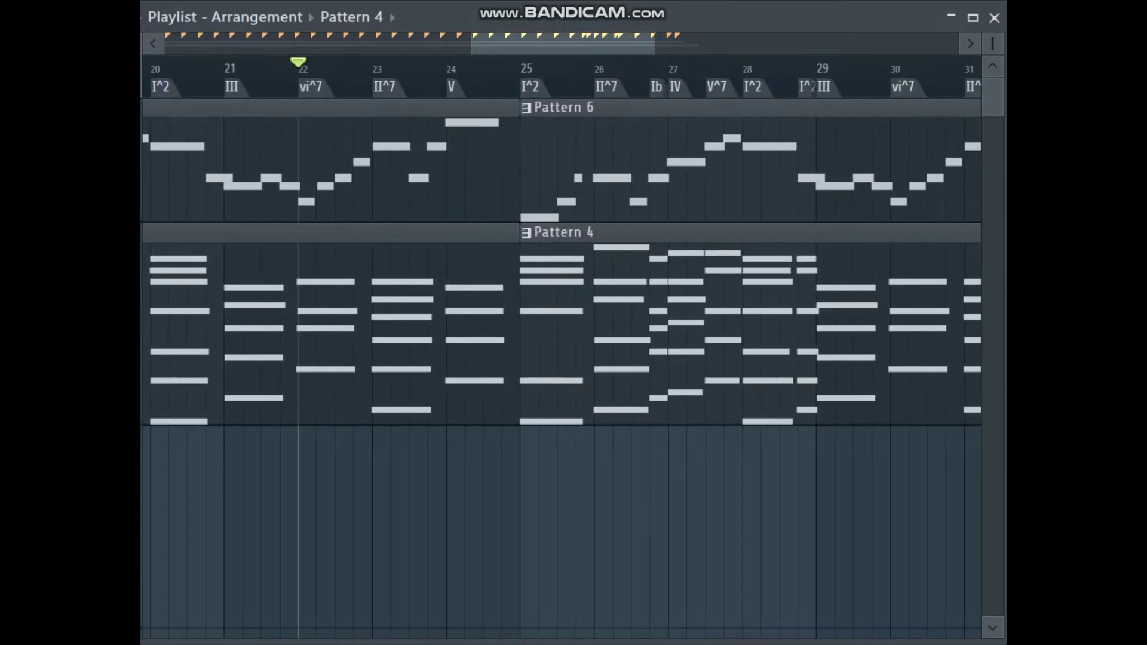
{"action": "scroll", "coordinate": [562, 335], "scroll_direction": "right", "scroll_amount": 5}
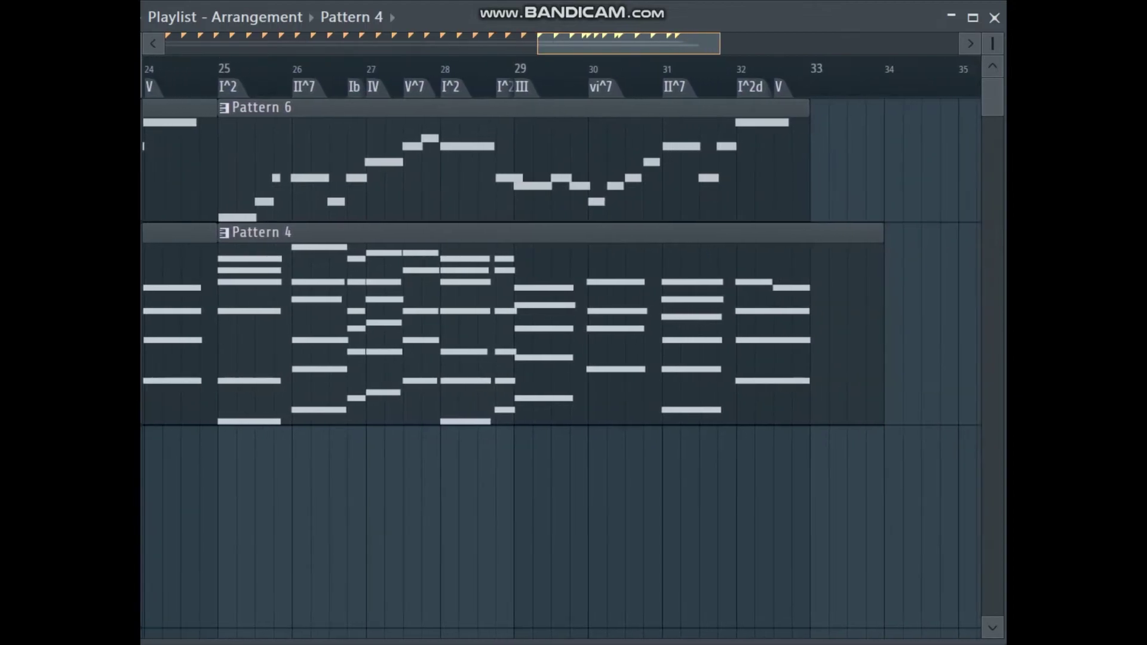
{"action": "left_click", "coordinate": [218, 67]}
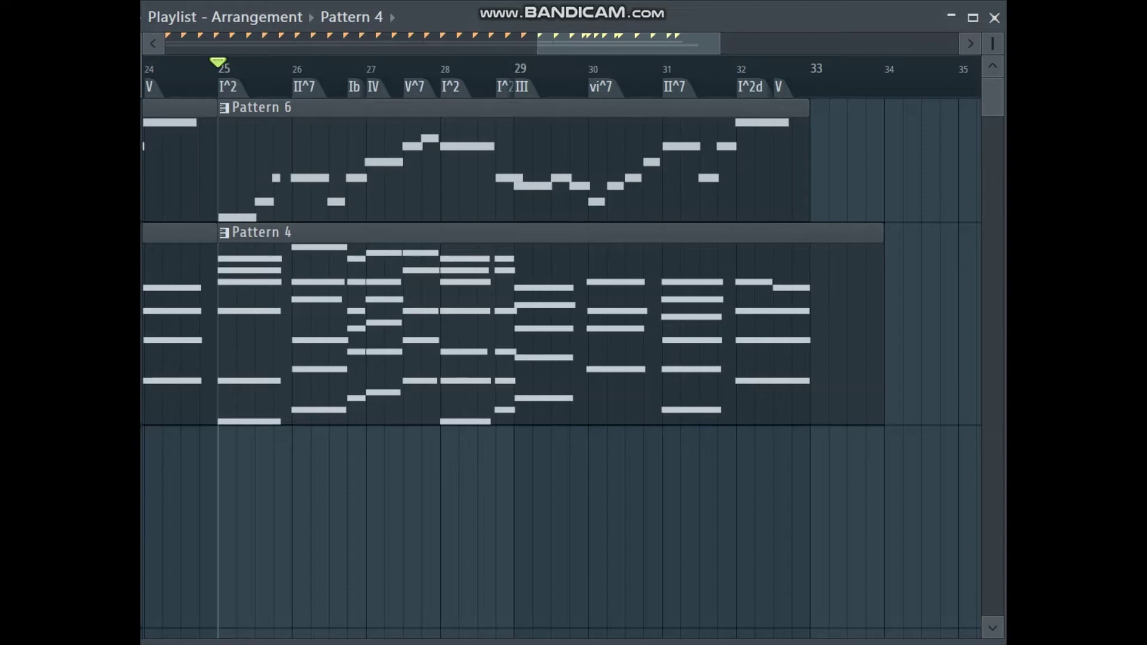
Step: Play the II^7 chord at bar 18 in the Pattern 3 section, and stop
{"action": "scroll", "coordinate": [293, 262], "scroll_direction": "up", "scroll_amount": 1}
{"action": "scroll", "coordinate": [561, 263], "scroll_direction": "left", "scroll_amount": 8}
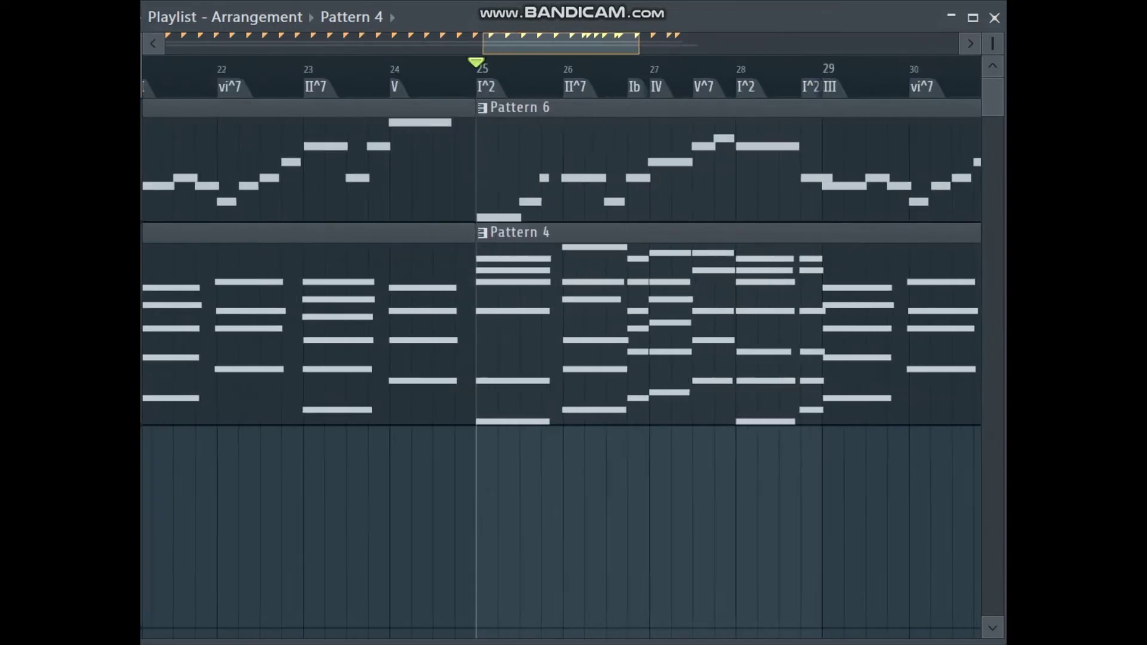
{"action": "scroll", "coordinate": [561, 263], "scroll_direction": "right", "scroll_amount": 1}
{"action": "mouse_move", "coordinate": [494, 43]}
{"action": "left_mouse_down"}
{"action": "mouse_move", "coordinate": [538, 43]}
{"action": "mouse_move", "coordinate": [461, 43]}
{"action": "mouse_move", "coordinate": [474, 43]}
{"action": "left_mouse_up"}
{"action": "left_click", "coordinate": [378, 64]}
{"action": "key", "text": "space"}
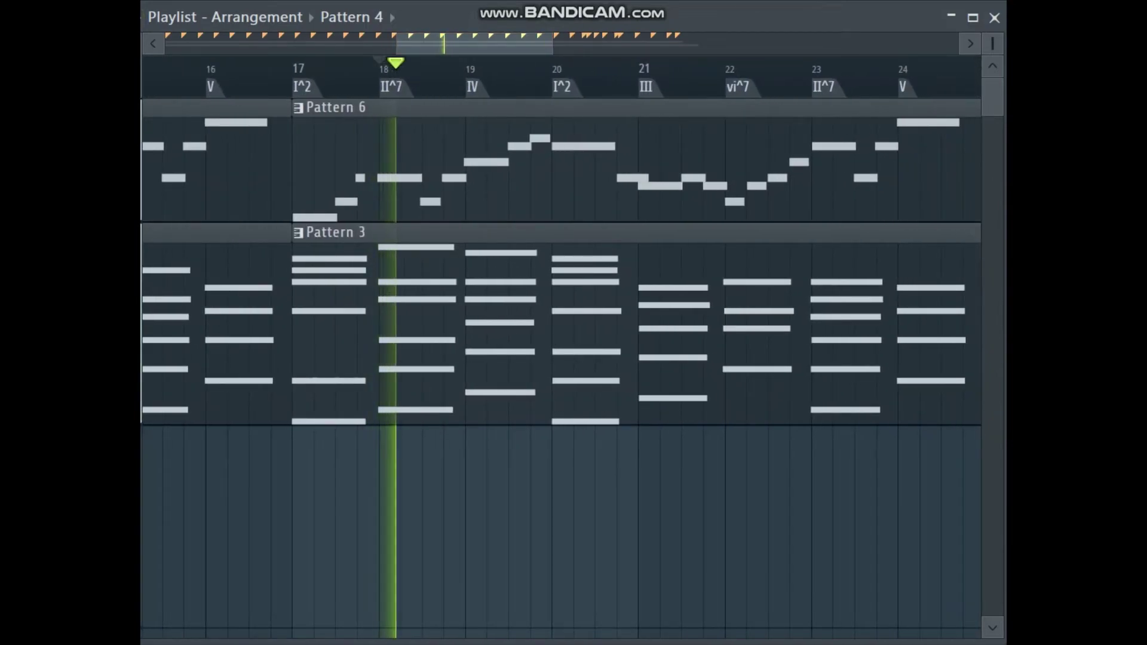
{"action": "key", "text": "space"}
Step: Play the Pattern 4 section from the I^2 chord at bar 25 into bar 31, and stop
{"action": "scroll", "coordinate": [561, 368], "scroll_direction": "right", "scroll_amount": 1}
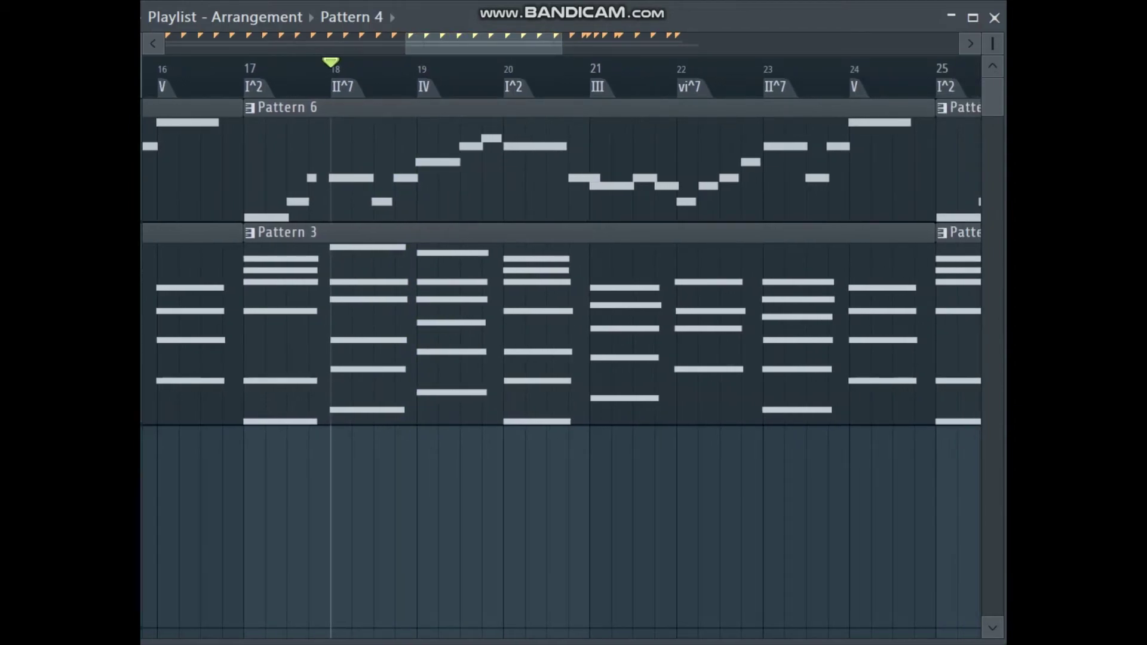
{"action": "scroll", "coordinate": [562, 335], "scroll_direction": "right", "scroll_amount": 4}
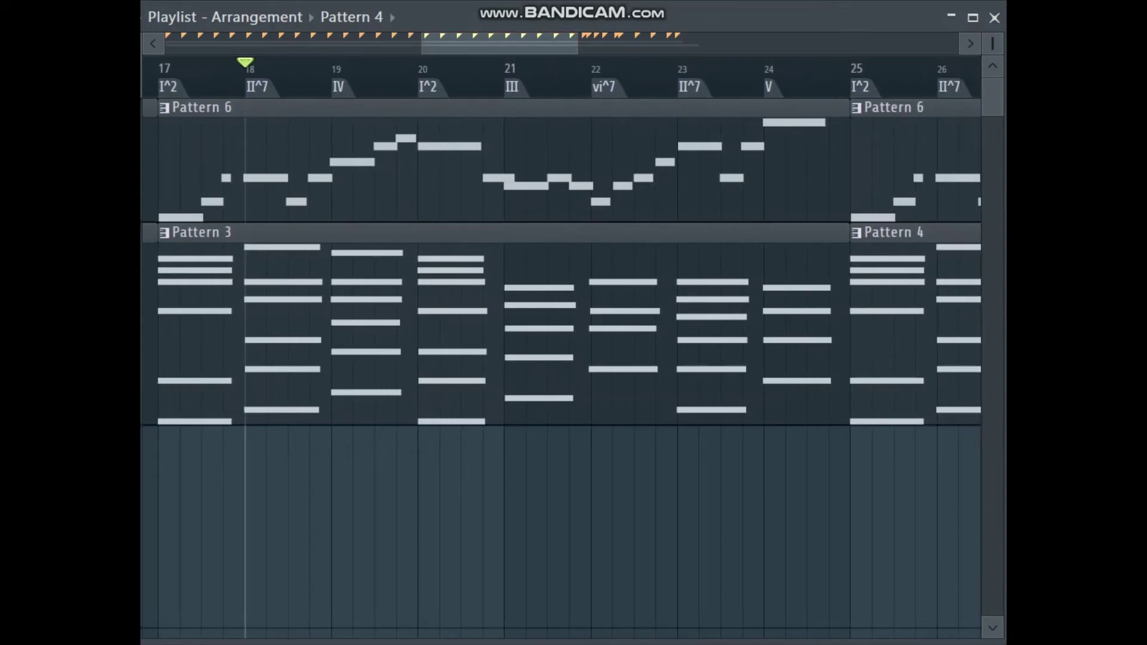
{"action": "scroll", "coordinate": [565, 335], "scroll_direction": "right", "scroll_amount": 20}
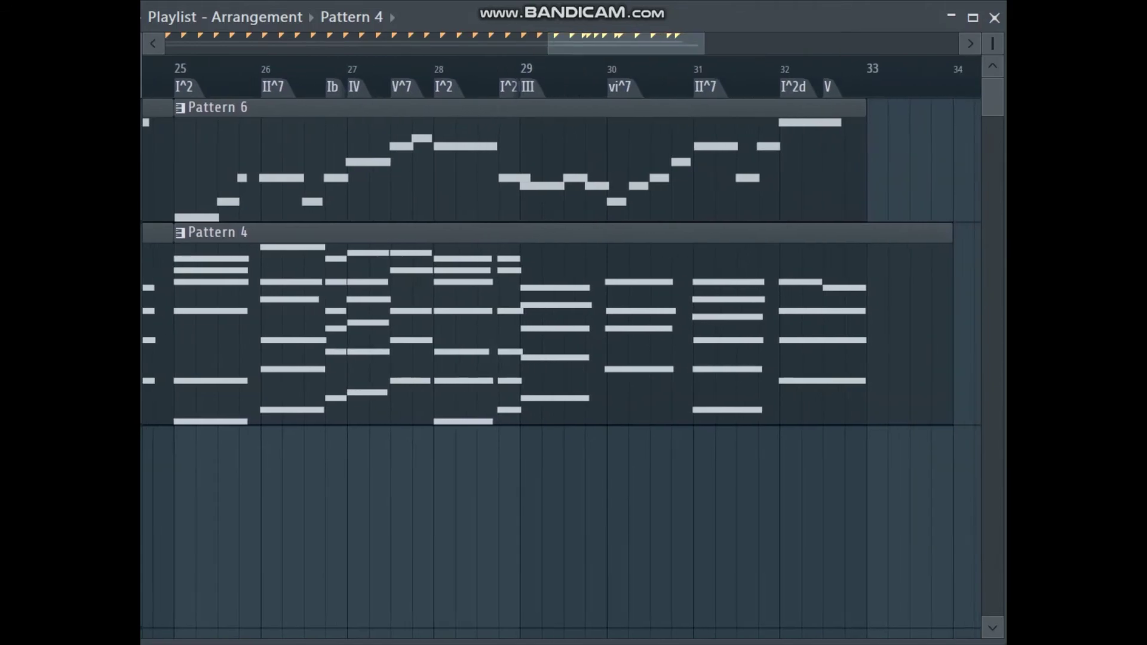
{"action": "left_click", "coordinate": [174, 65]}
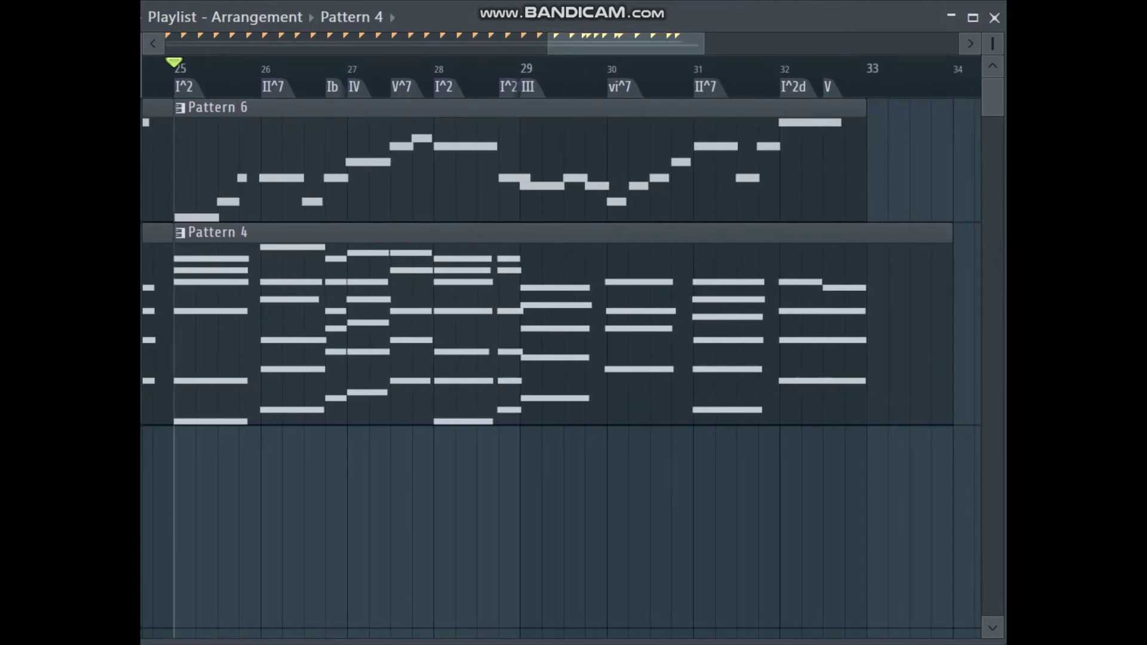
{"action": "scroll", "coordinate": [213, 334], "scroll_direction": "up", "scroll_amount": 1}
{"action": "scroll", "coordinate": [561, 334], "scroll_direction": "right", "scroll_amount": 1}
{"action": "scroll", "coordinate": [561, 334], "scroll_direction": "left", "scroll_amount": 2}
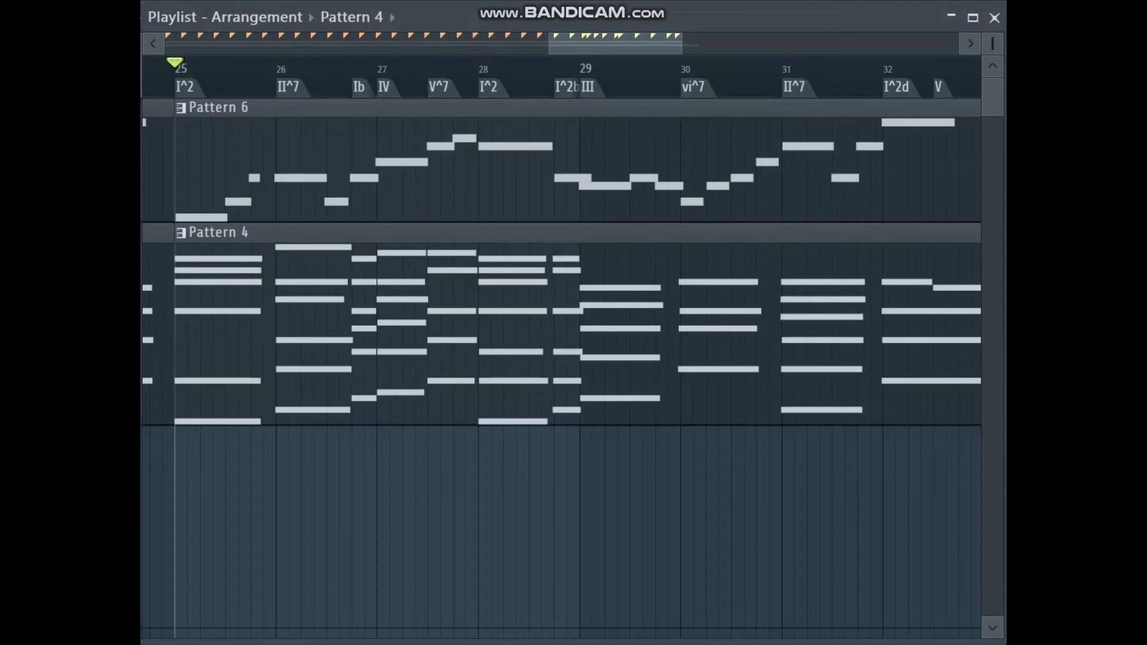
{"action": "key", "text": "space"}
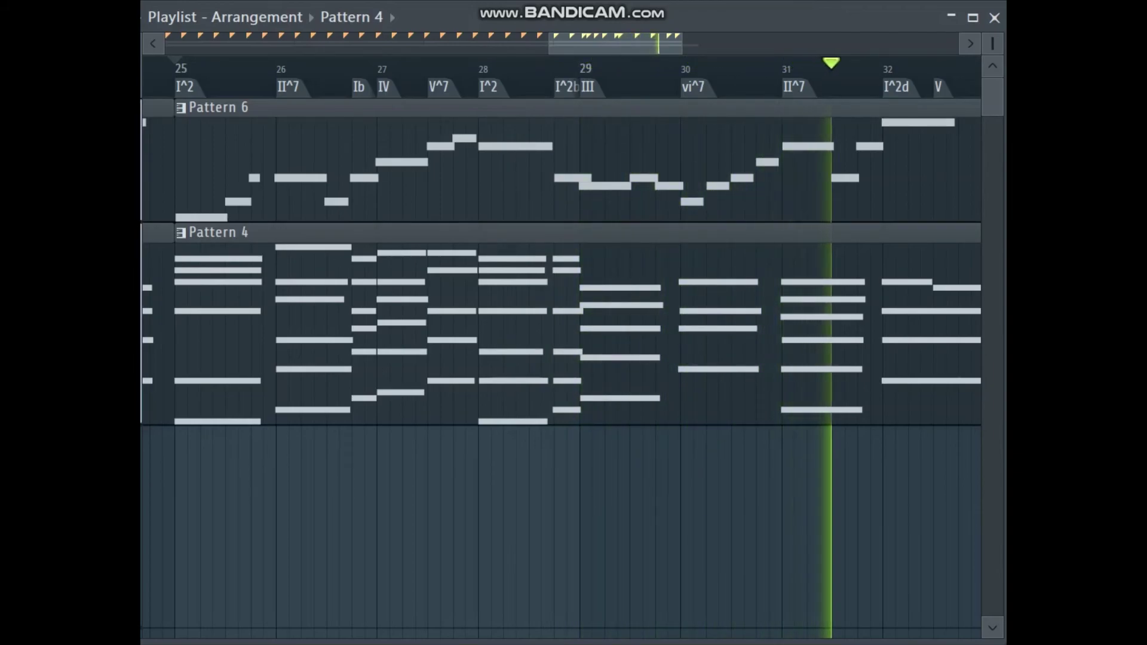
{"action": "key", "text": "space"}
Step: Play the closing I^2d to V chord change at bar 32, and stop
{"action": "scroll", "coordinate": [560, 358], "scroll_direction": "right", "scroll_amount": 3}
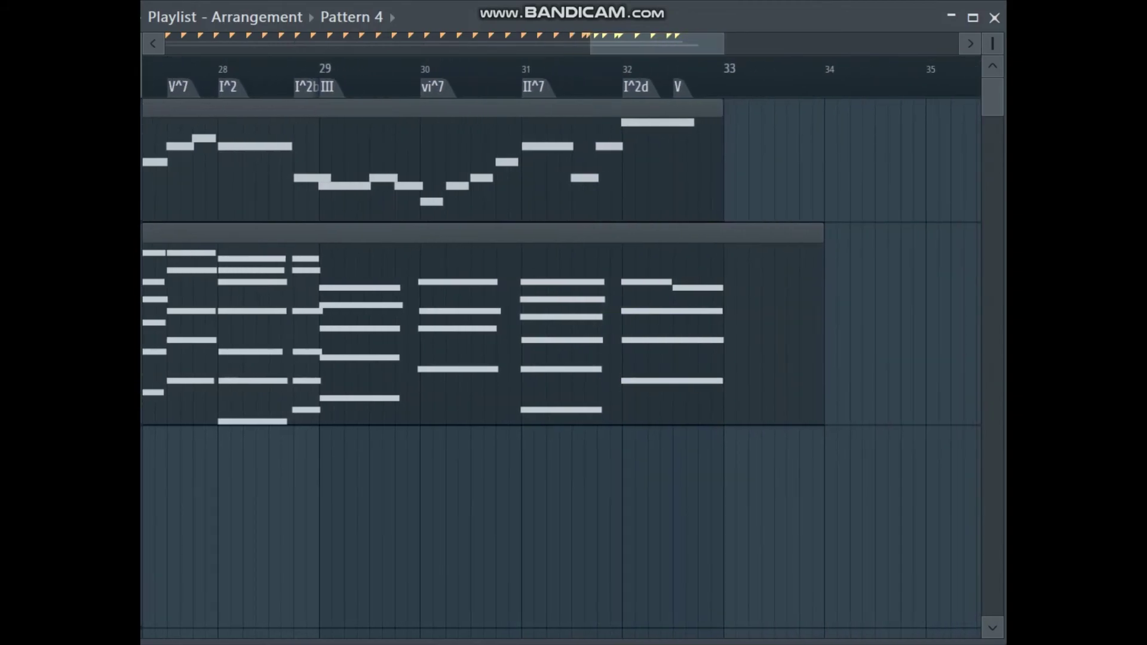
{"action": "left_click", "coordinate": [622, 66]}
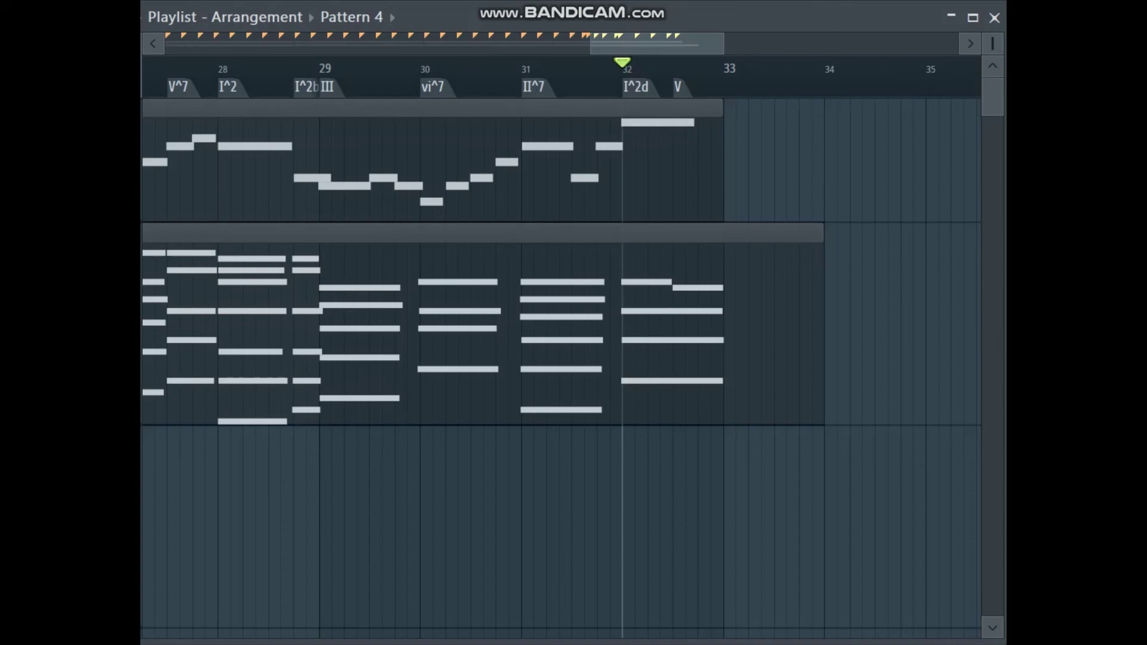
{"action": "key", "text": "space"}
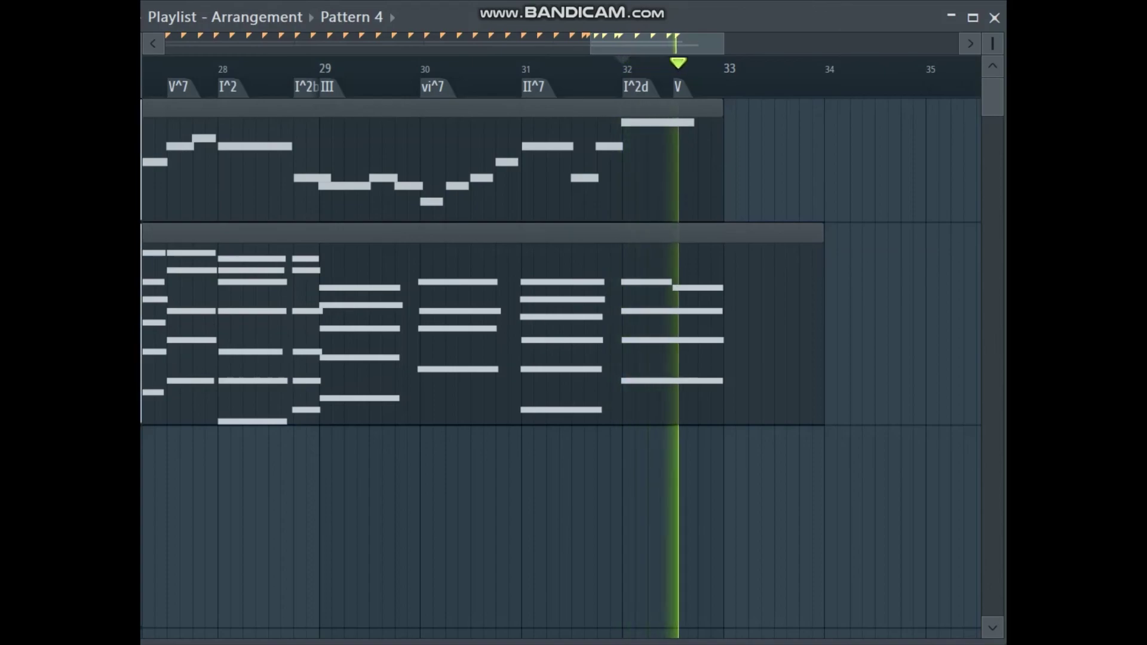
{"action": "key", "text": "space"}
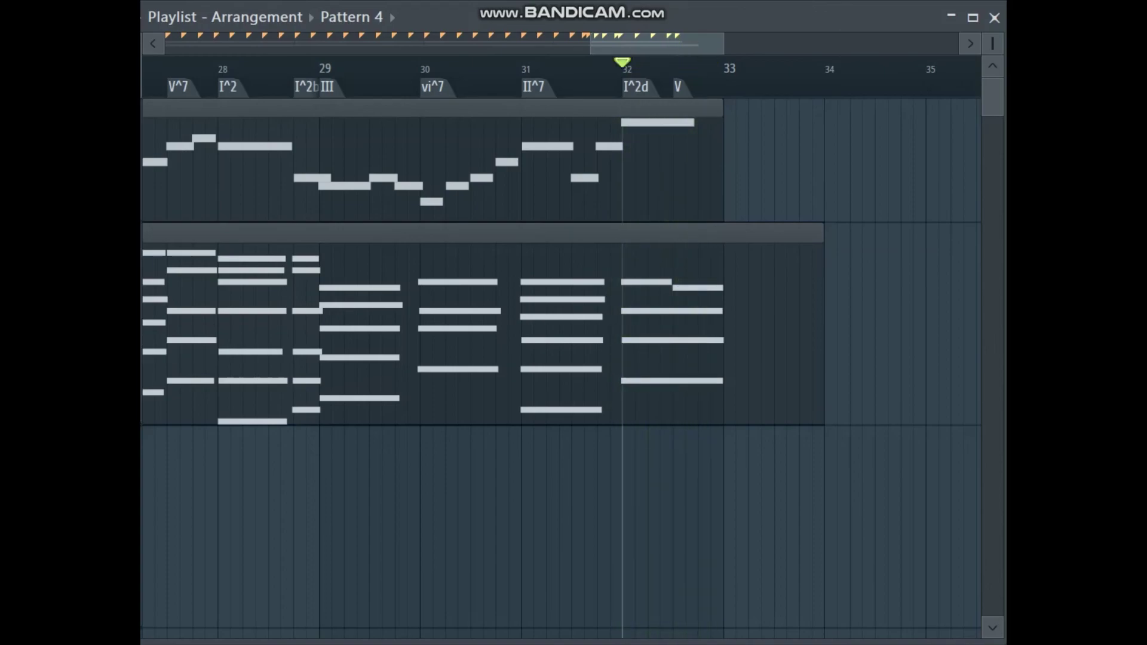